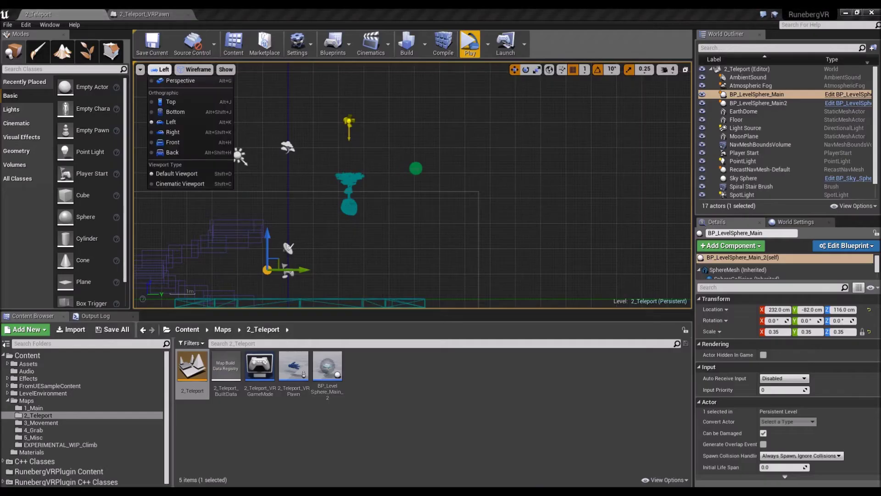
# - Switch the viewport from Front to Right orthographic view and save the 2_Teleport level
pyautogui.click(183, 142)
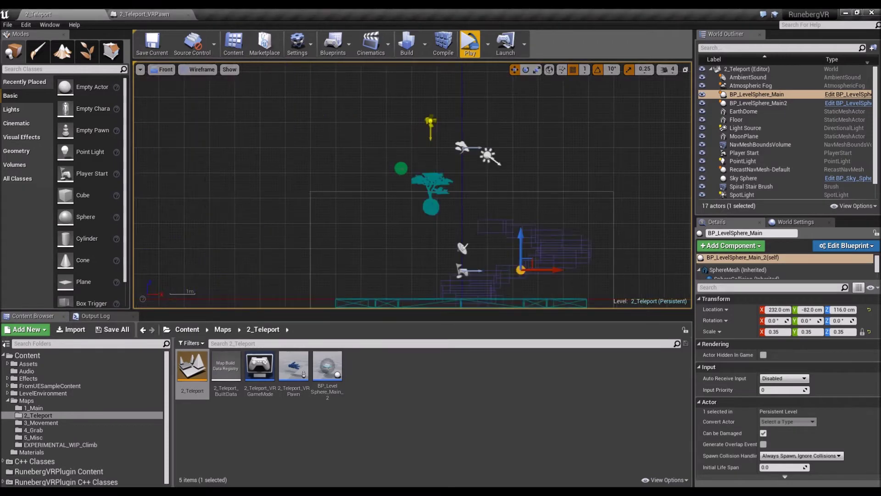
pyautogui.click(161, 69)
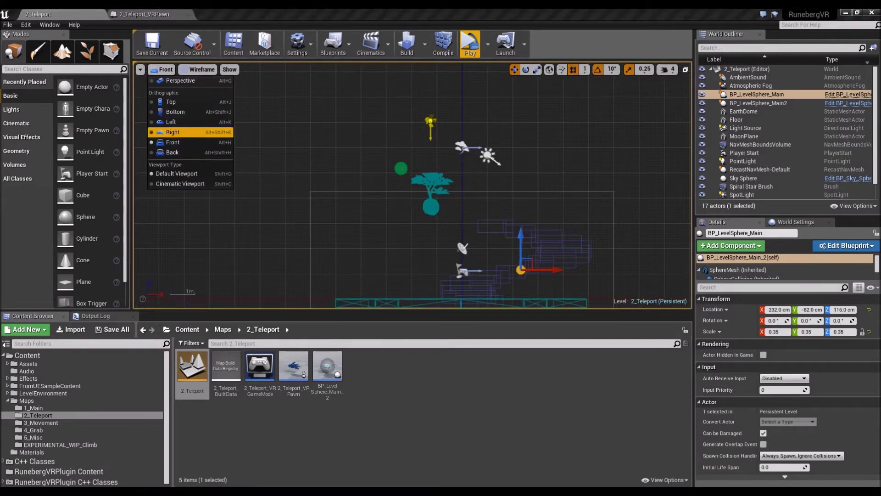
pyautogui.click(183, 132)
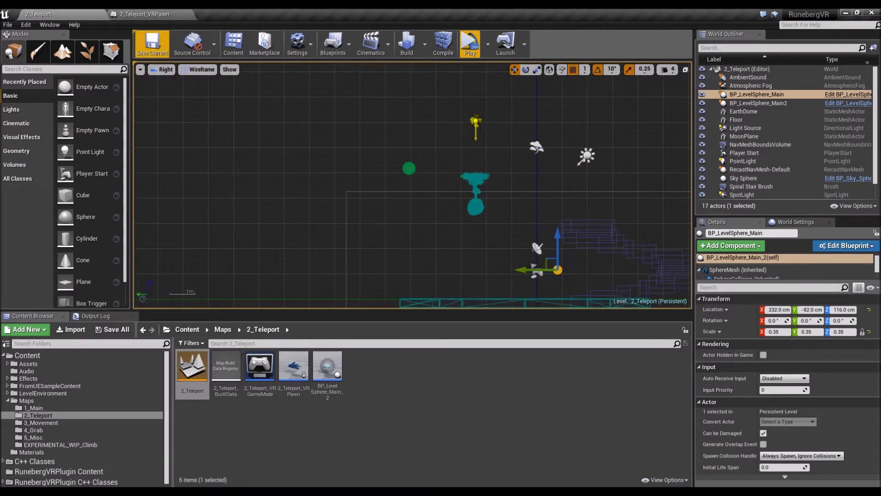
pyautogui.click(152, 43)
pyautogui.click(161, 70)
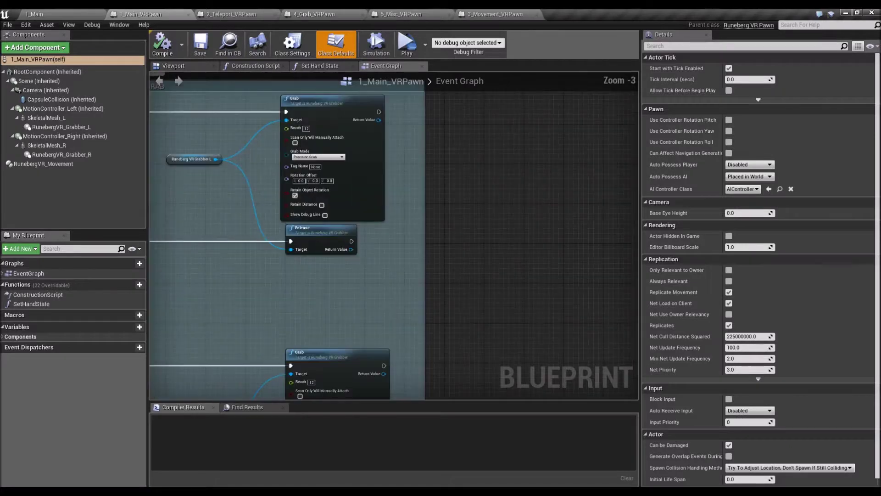
# - Pan the Event Graph to the GRAB comment header and zoom in on the teleport ray nodes
pyautogui.moveTo(413, 214); pyautogui.dragTo(441, 240, button='right')
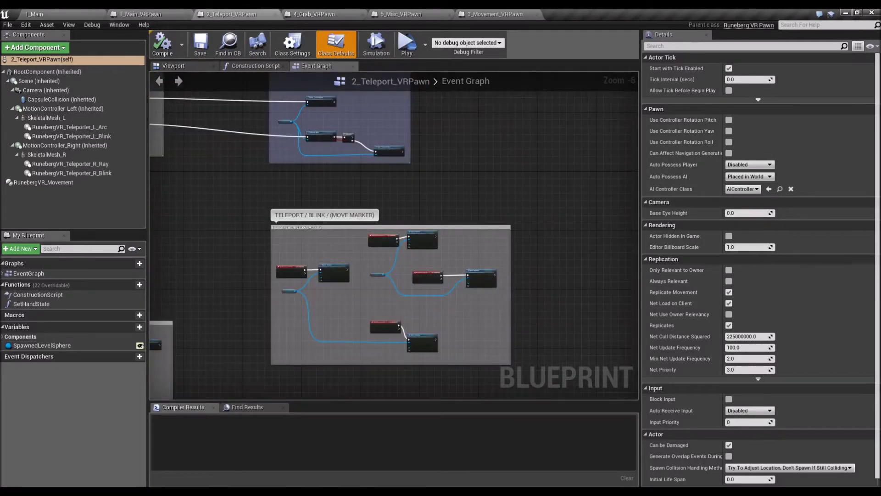
pyautogui.moveTo(354, 185); pyautogui.dragTo(353, 207, button='right')
pyautogui.scroll(4, 341, 230)
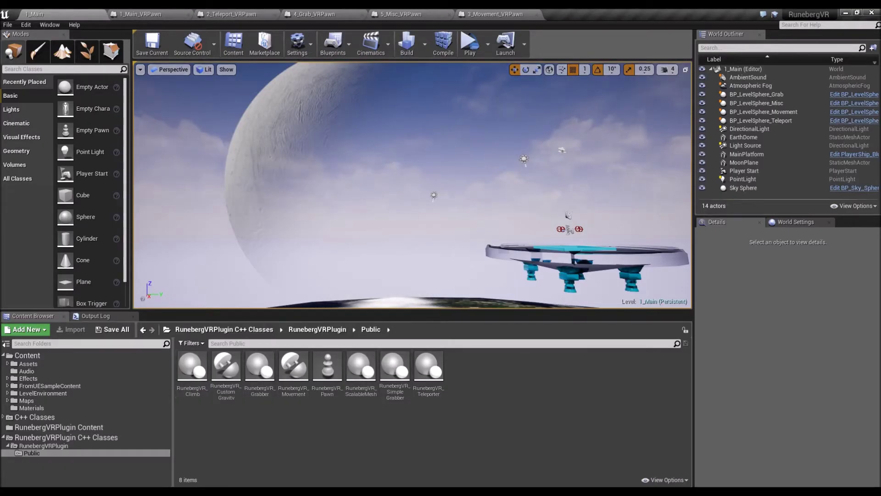
pyautogui.click(327, 368)
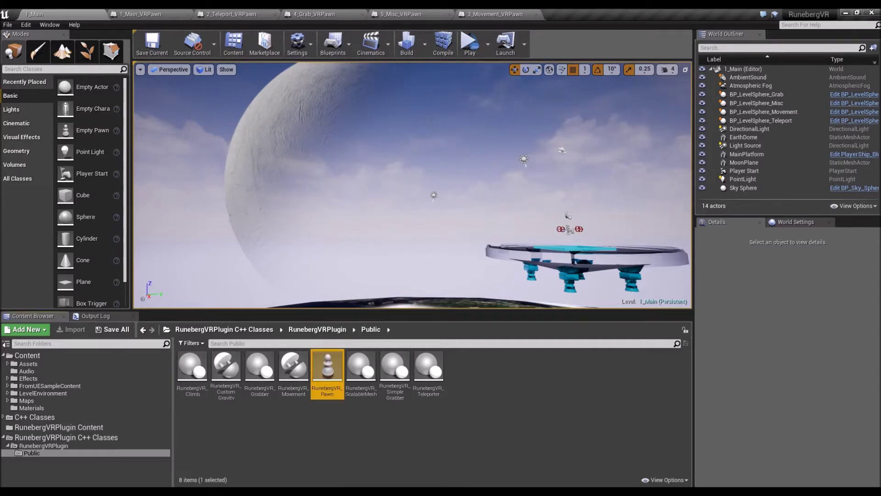
pyautogui.click(149, 14)
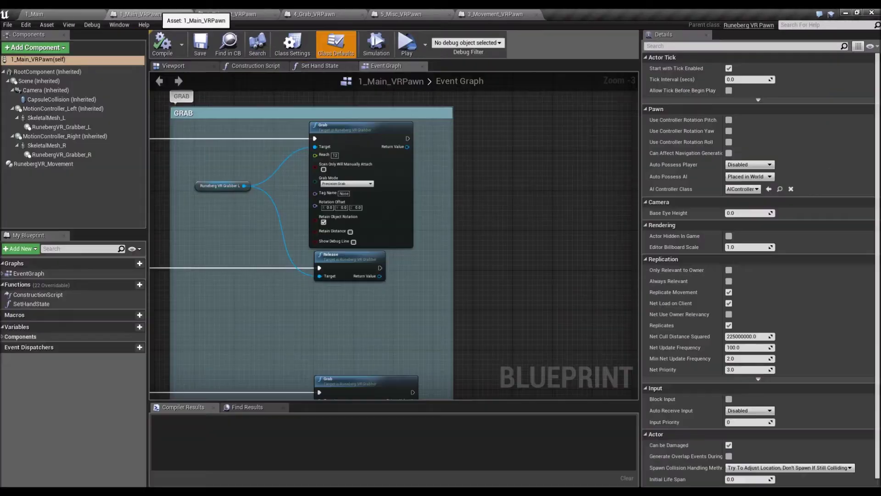
pyautogui.click(46, 72)
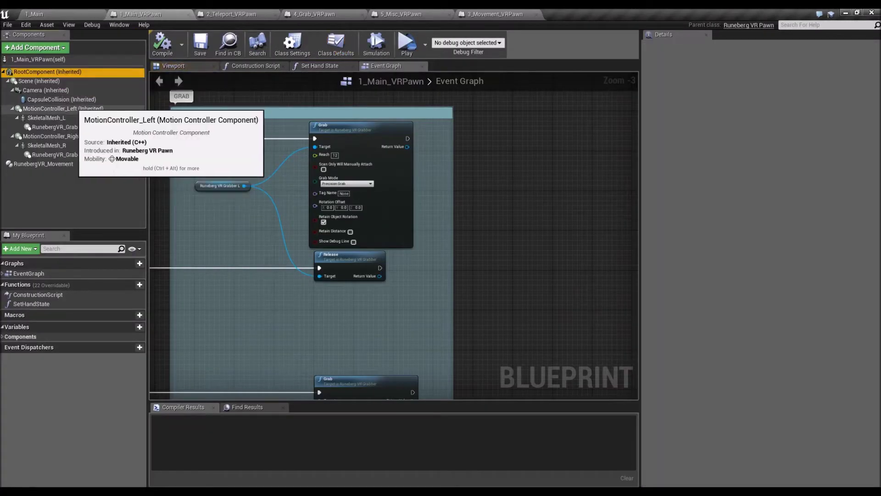
pyautogui.keyDown('ctrl'); pyautogui.click(39, 81); pyautogui.keyUp('ctrl')
pyautogui.keyDown('ctrl'); pyautogui.click(46, 90); pyautogui.keyUp('ctrl')
pyautogui.keyDown('ctrl'); pyautogui.click(59, 109); pyautogui.keyUp('ctrl')
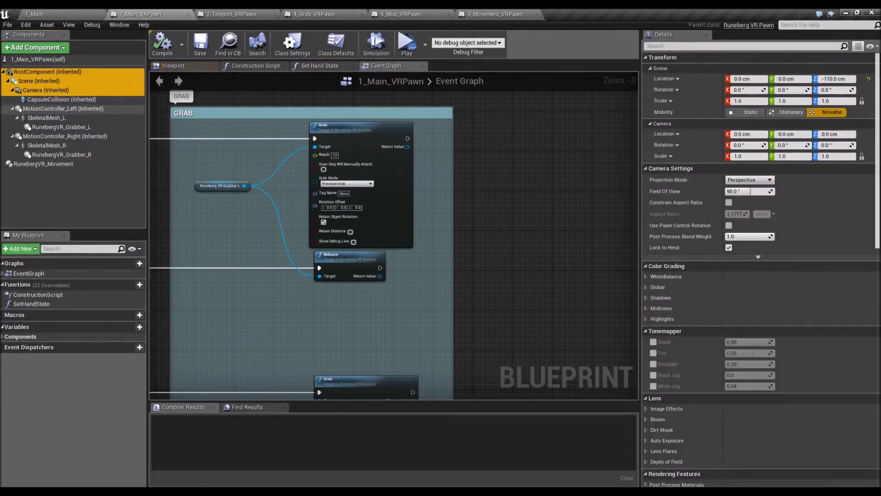
pyautogui.keyDown('ctrl'); pyautogui.click(64, 136); pyautogui.keyUp('ctrl')
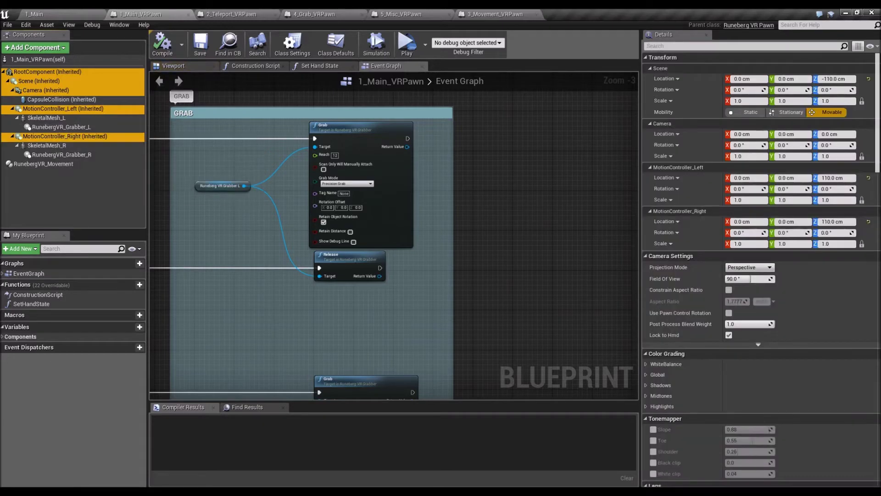
pyautogui.click(34, 14)
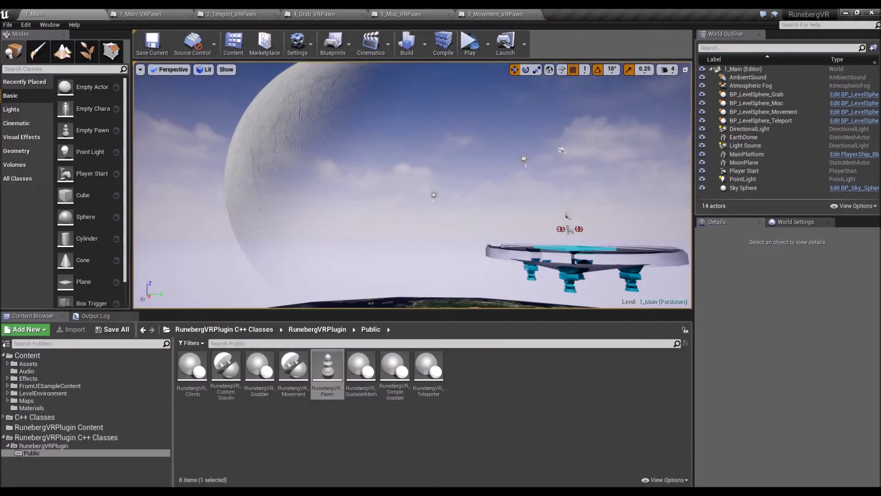
pyautogui.press('Escape')
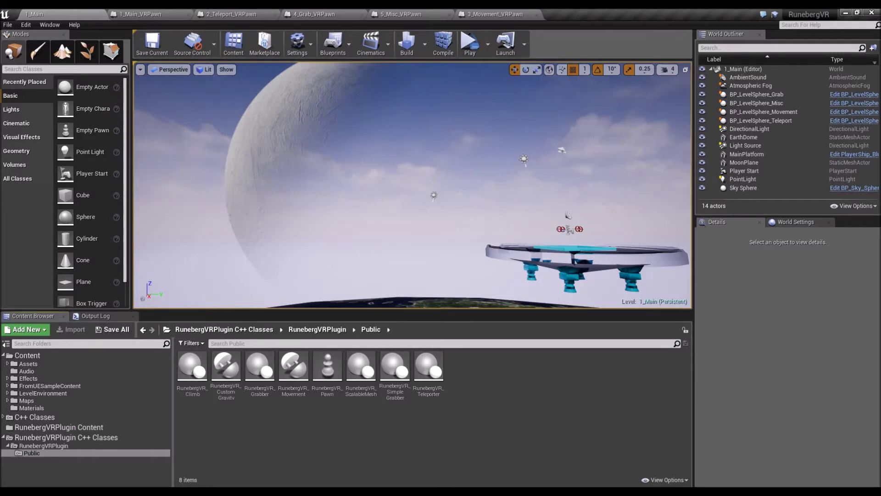
pyautogui.click(192, 367)
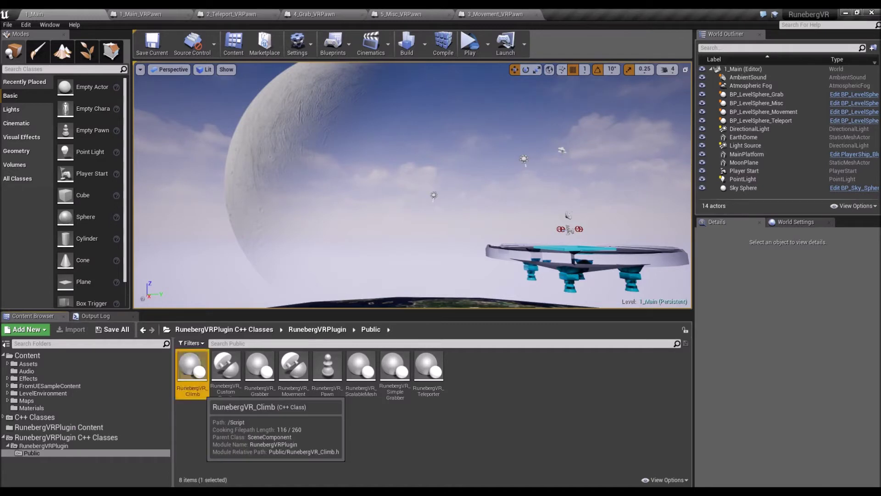
pyautogui.click(260, 367)
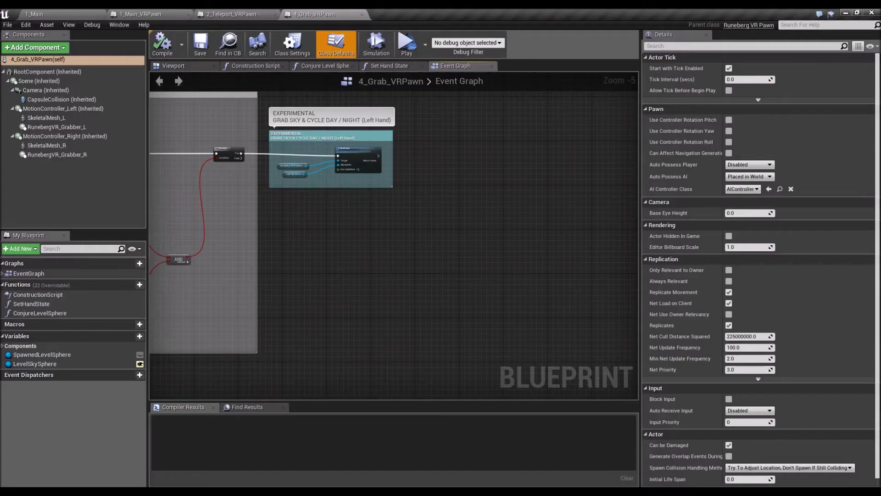
# - Zoom and pan the Event Graph to bring the Grab Sun nodes into view
pyautogui.scroll(3, 321, 311)
pyautogui.moveTo(321, 311); pyautogui.dragTo(318, 374, button='right')
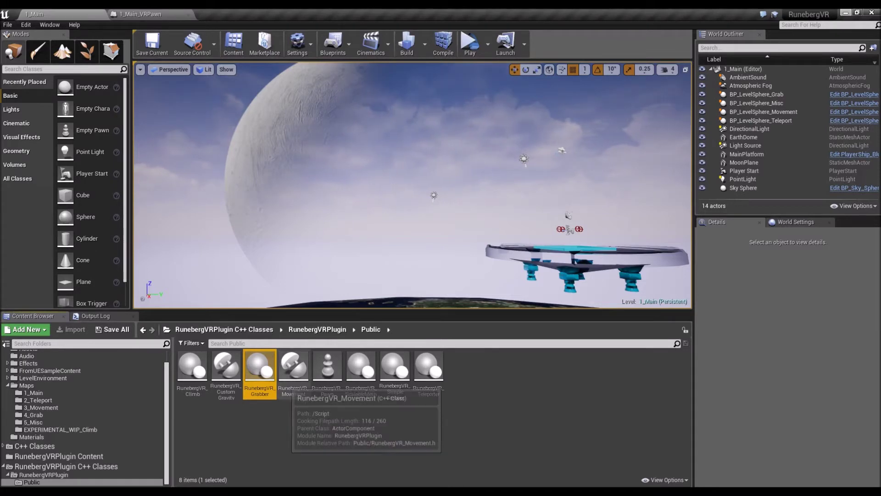
# - Select the RunebergVR_Movement class in the Content Browser
pyautogui.click(294, 367)
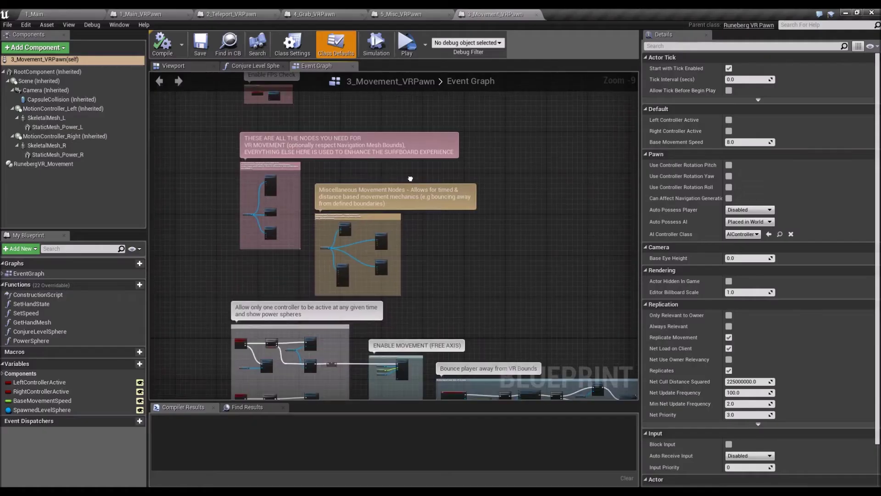
# - Pan and zoom the 3_Movement_VRPawn graph across the Conjure Back To Main Level Sphere and VR Bounds bounce nodes
pyautogui.moveTo(410, 178); pyautogui.dragTo(495, 221, button='right')
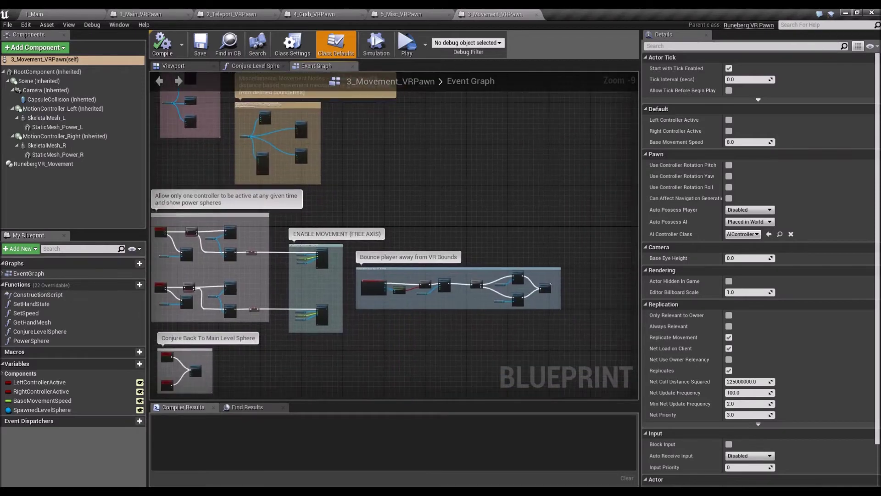
pyautogui.scroll(3, 550, 285)
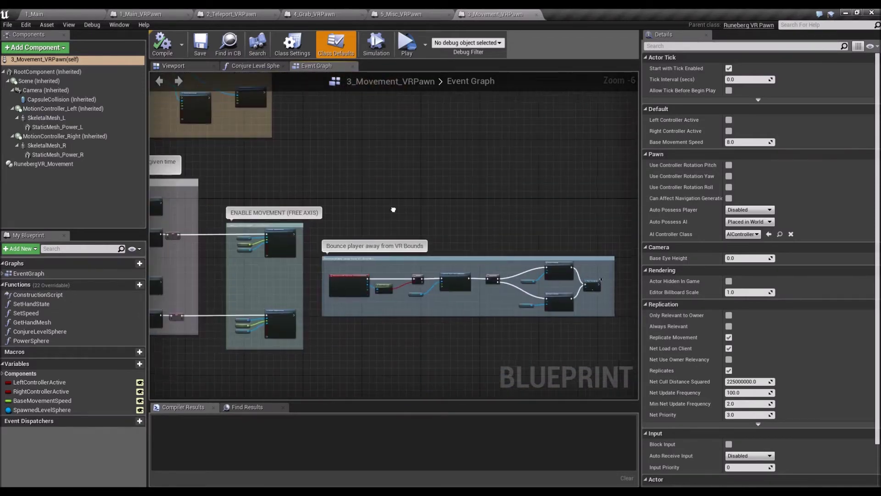
pyautogui.scroll(3, 394, 236)
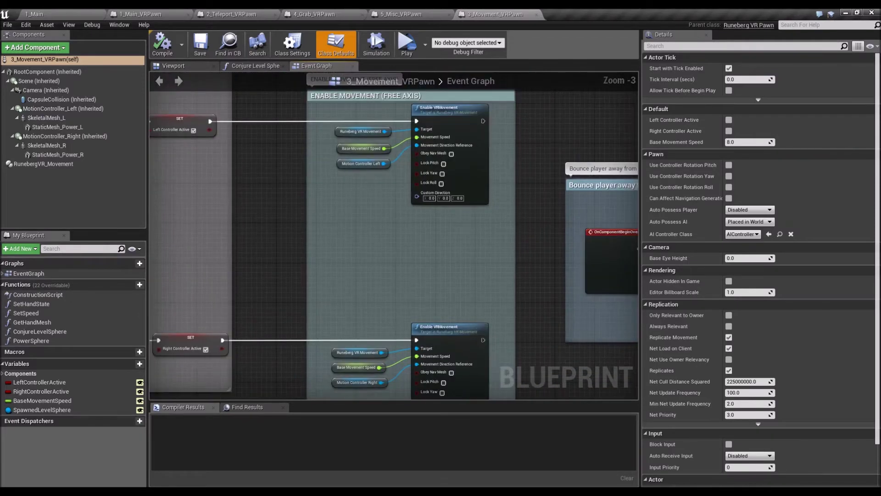
pyautogui.scroll(-1, 337, 298)
pyautogui.moveTo(526, 359); pyautogui.dragTo(308, 343, button='right')
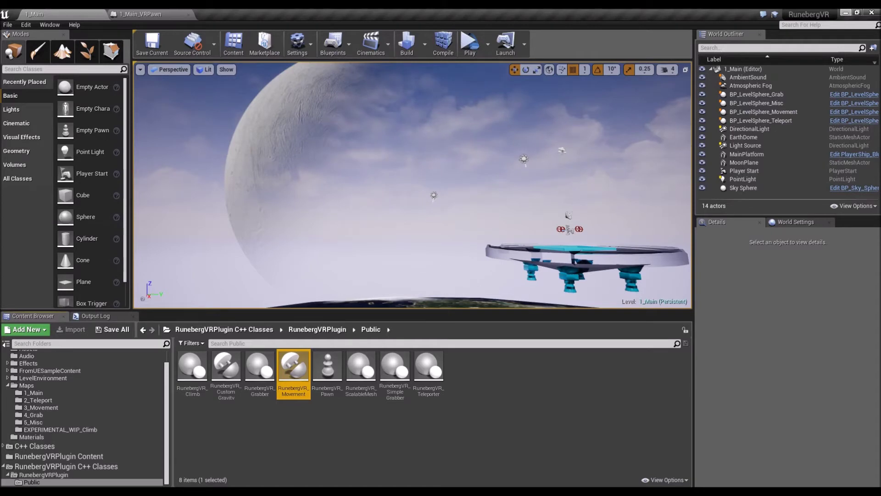
# - Select the RunebergVR_Teleporter class in the Content Browser
pyautogui.click(428, 367)
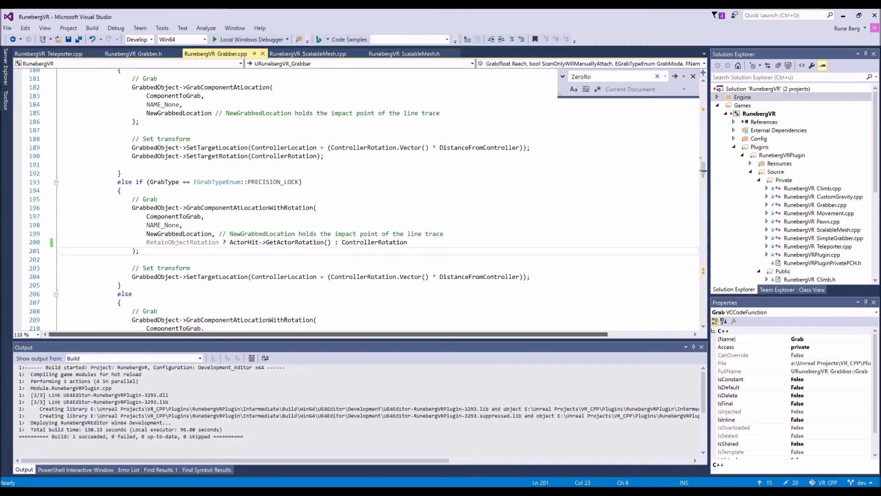
# - Scroll RunebergVR_Grabber.cpp up to line 1 to reveal the MIT License header
pyautogui.scroll(9, 363, 200)
pyautogui.scroll(11, 363, 199)
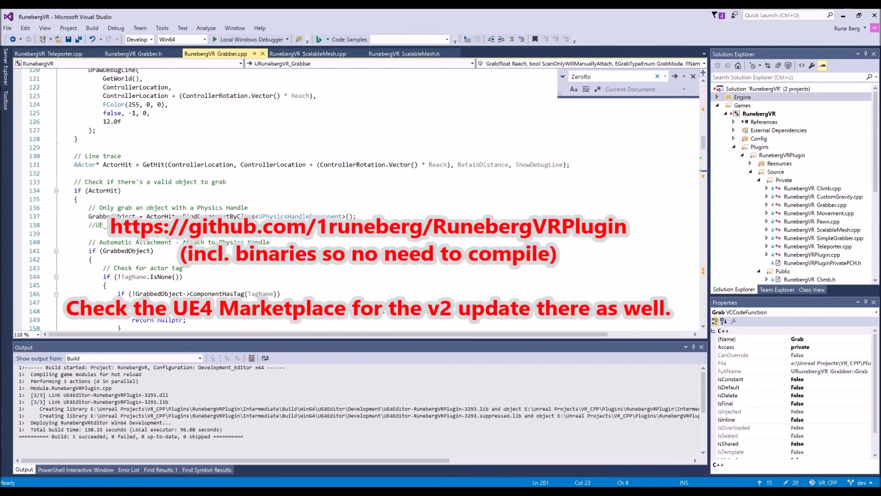
pyautogui.scroll(13, 131, 311)
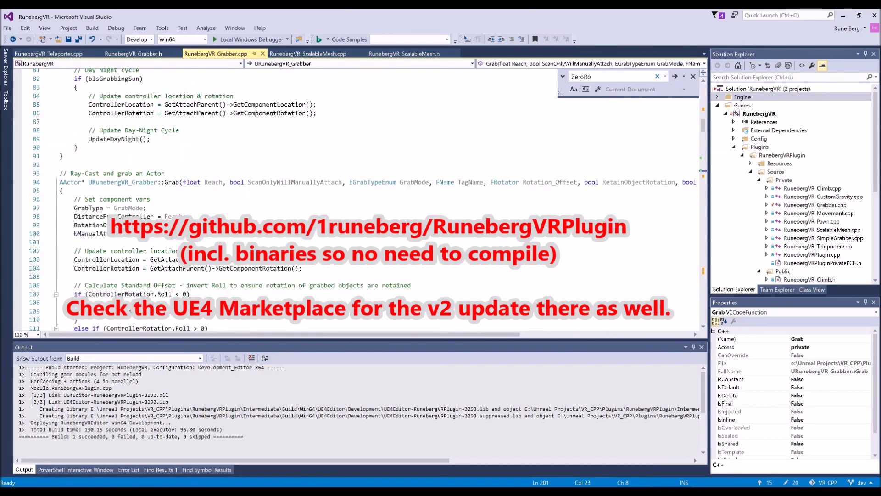
pyautogui.scroll(20, 130, 311)
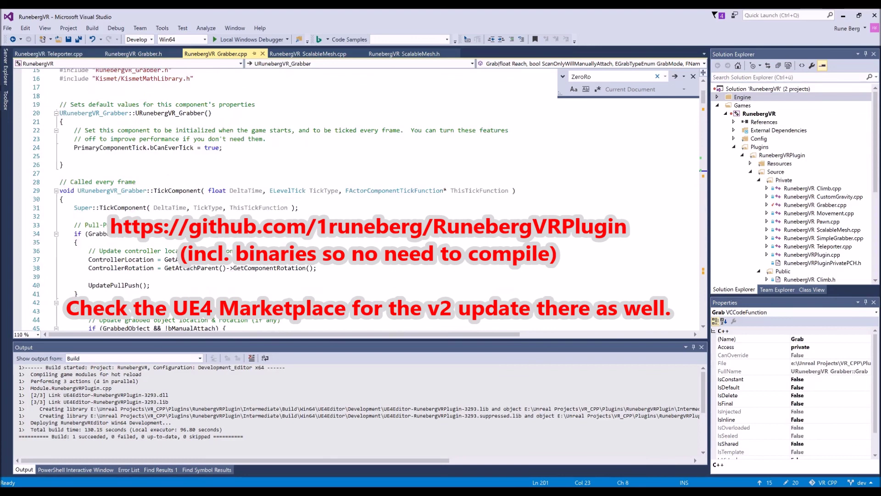
pyautogui.scroll(1, 131, 311)
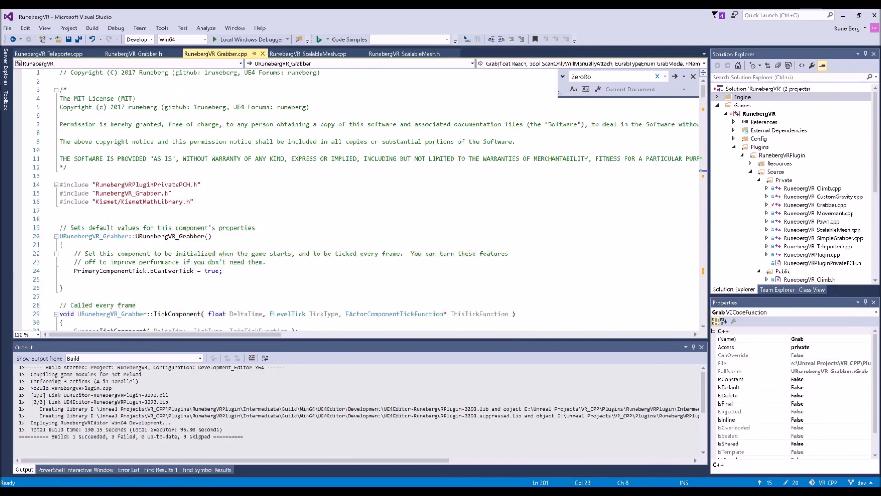